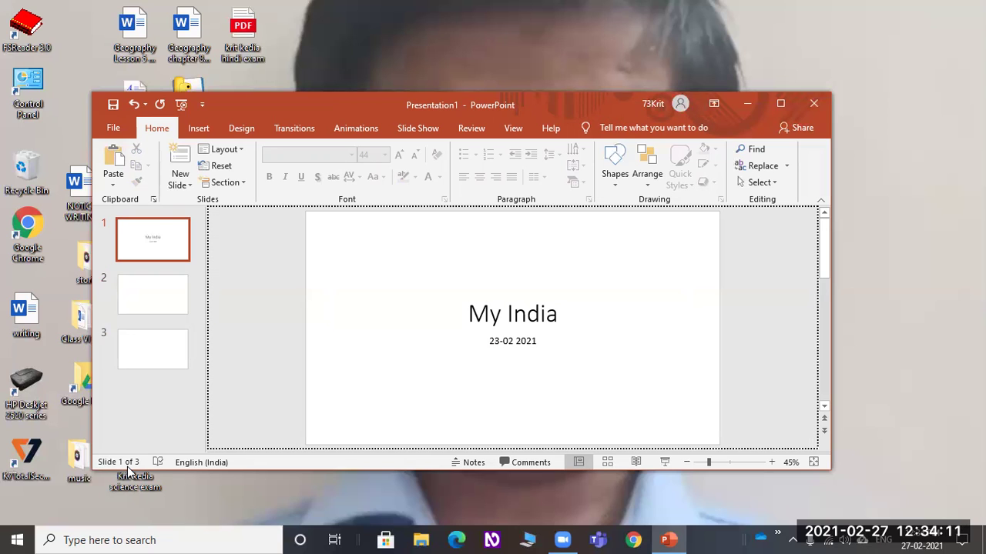
# Step: Page through the blank slides 2 and 3, and select the "My India" title placeholder on slide 1
pyautogui.press('Down')
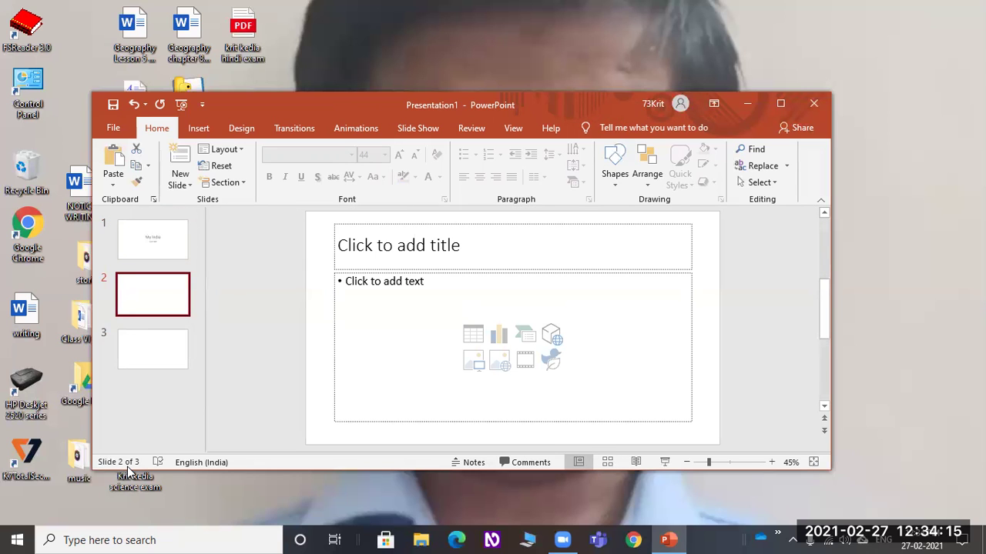
pyautogui.press('F6')
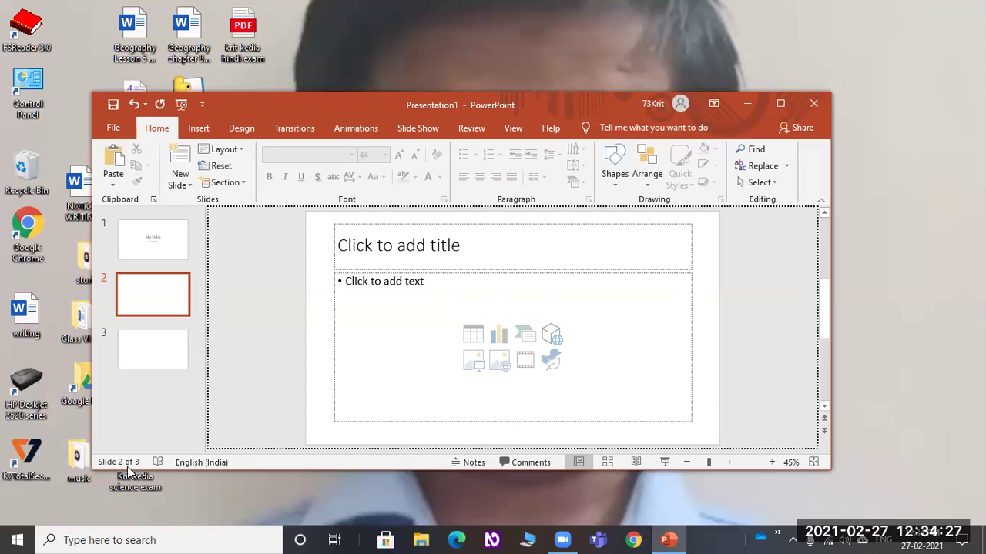
pyautogui.press('pagedown')
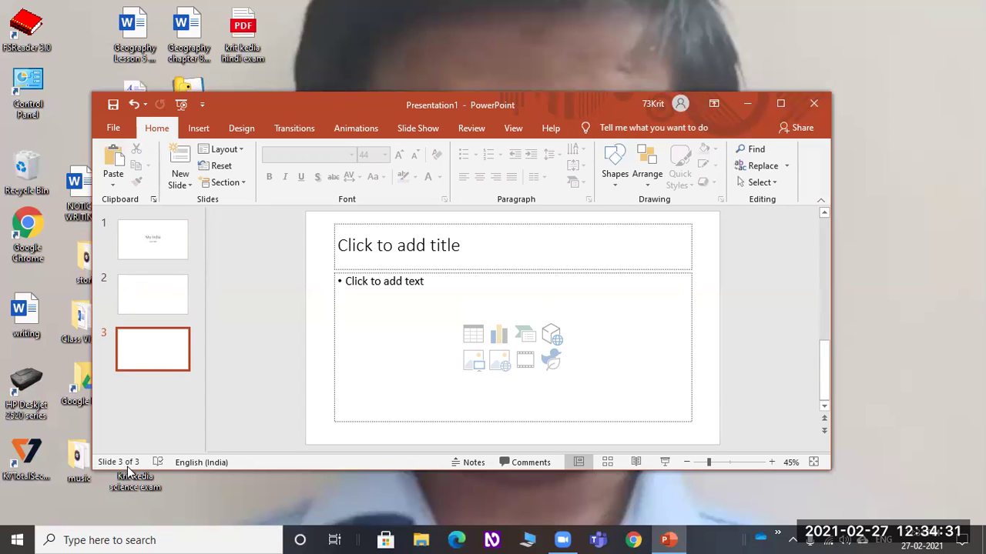
pyautogui.hotkey('ctrl', 'z')
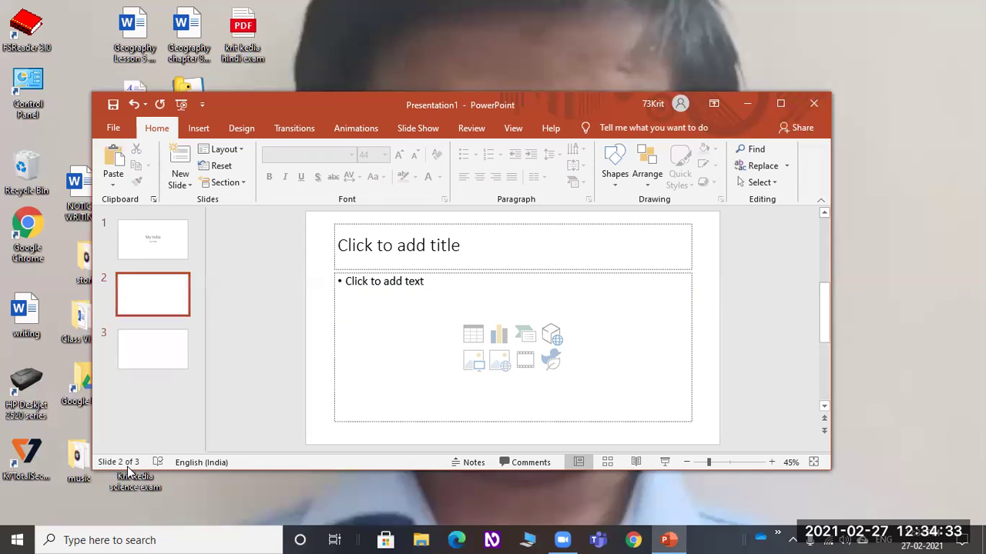
pyautogui.press('Up')
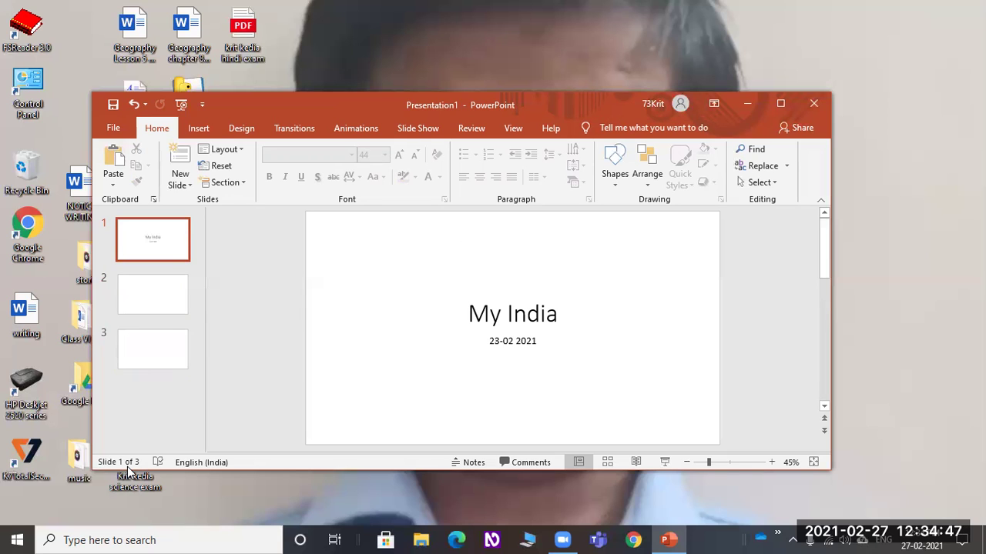
pyautogui.press('Tab')
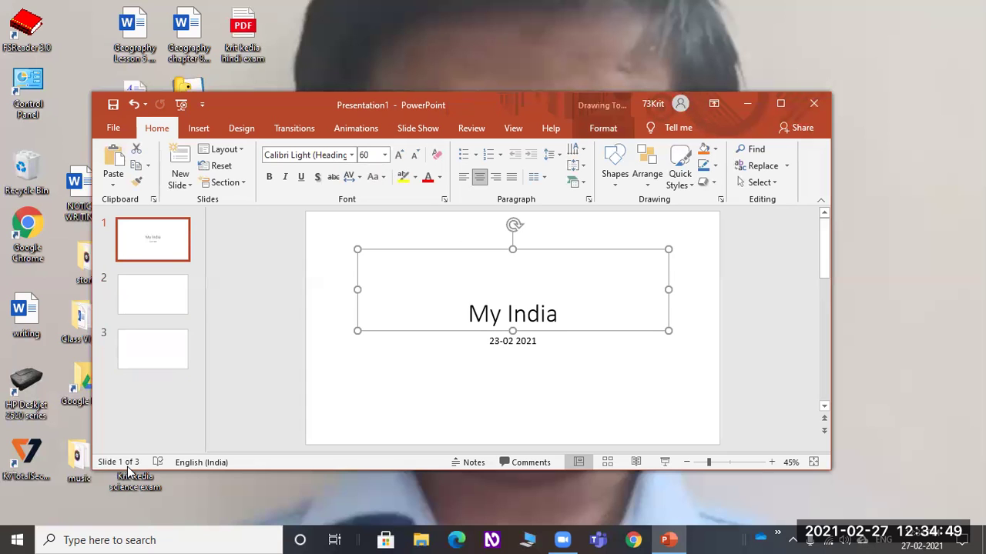
# Step: Look over the insert, design and animation commands, ending on the transition options for slide 1
pyautogui.press('alt')
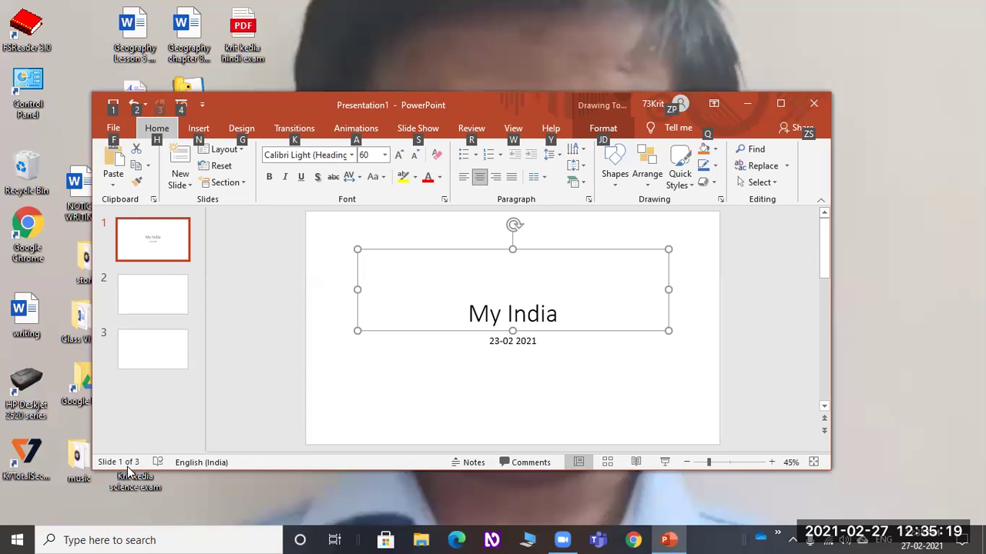
pyautogui.press('n')
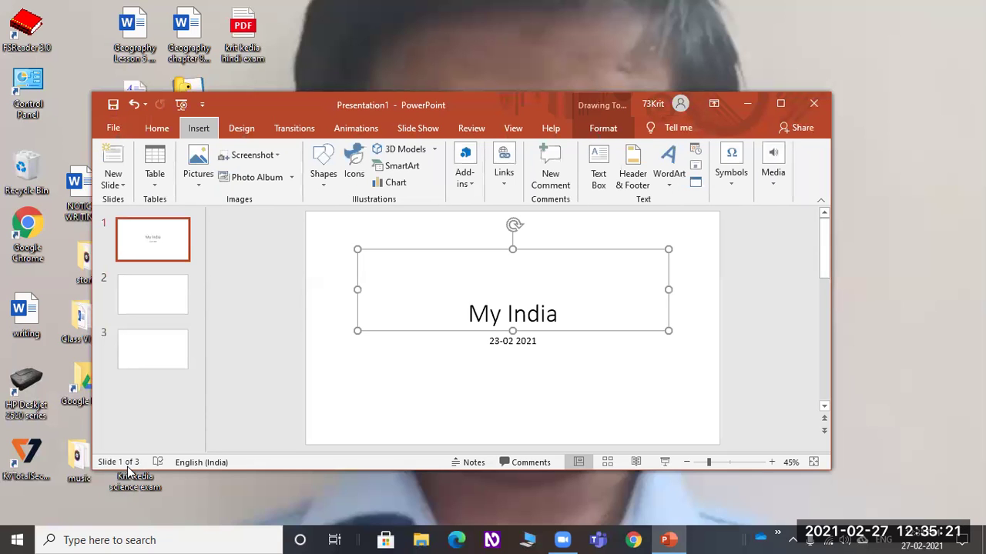
pyautogui.hotkey('alt', 'g')
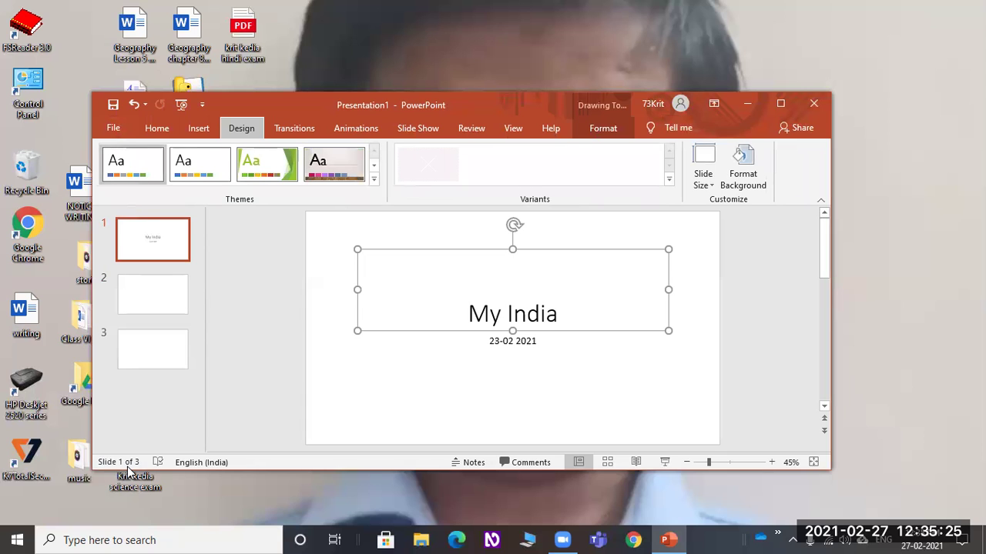
pyautogui.hotkey('alt', 'k')
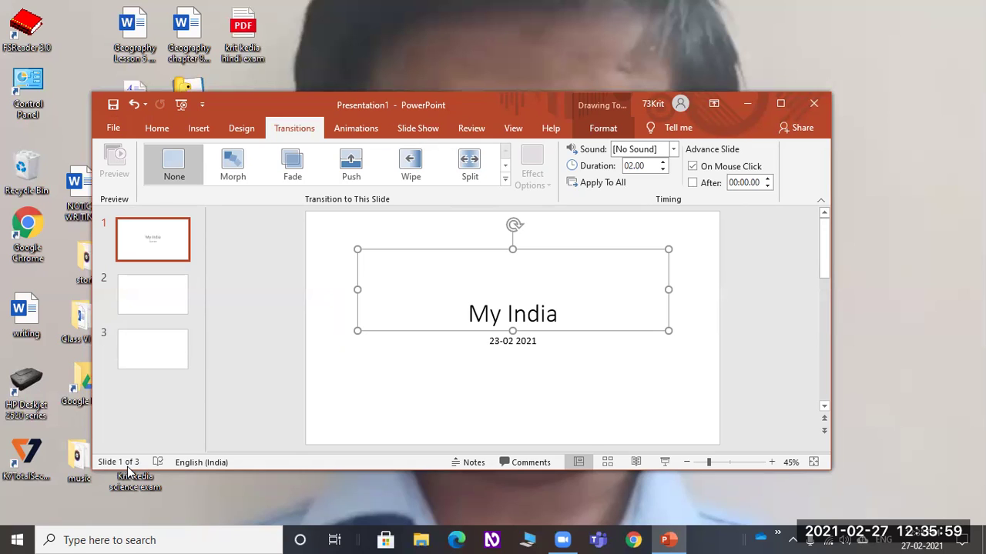
pyautogui.press('alt')
pyautogui.press('a')
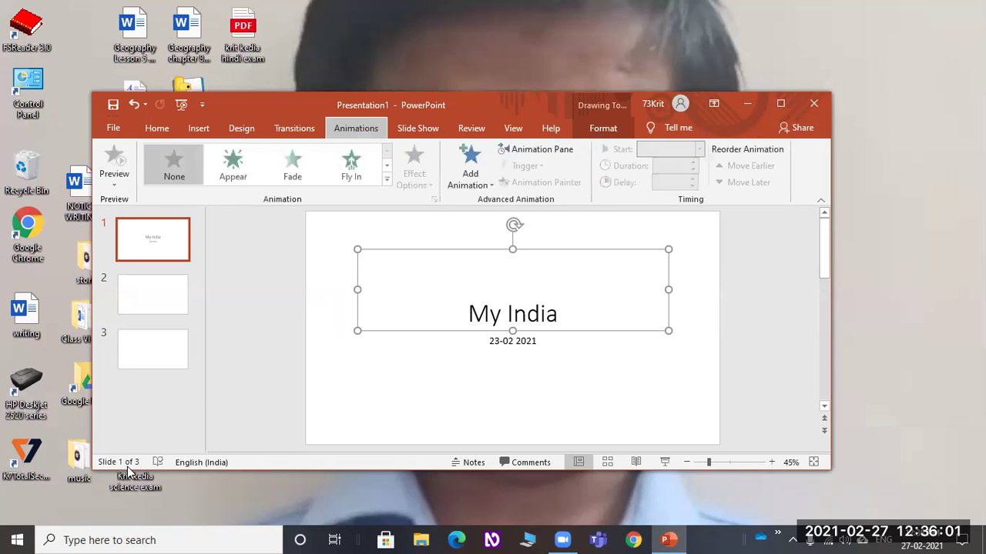
pyautogui.press('Right')
pyautogui.press('Left')
pyautogui.press('Left')
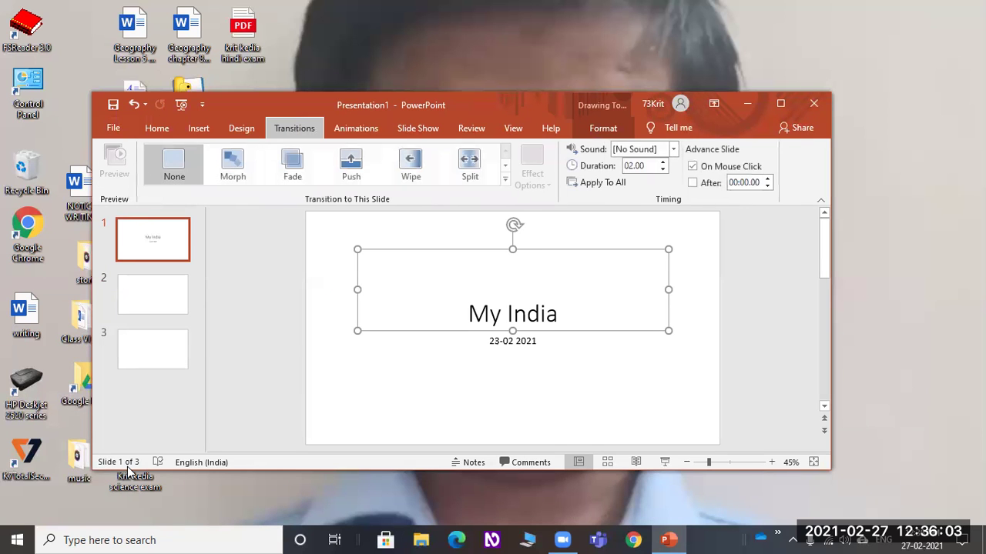
# Step: Examine the available transition sounds for slide 1, including Applause, Arrow, Breeze, Camera and the Loop Until Next Sound option
pyautogui.press('Tab')
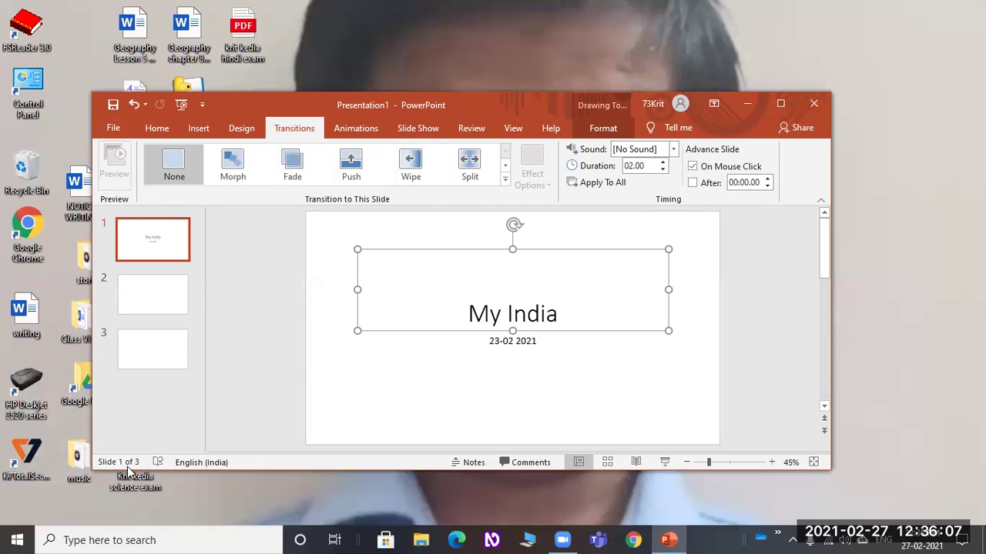
pyautogui.press('Tab')
pyautogui.press('Tab')
pyautogui.press('Tab')
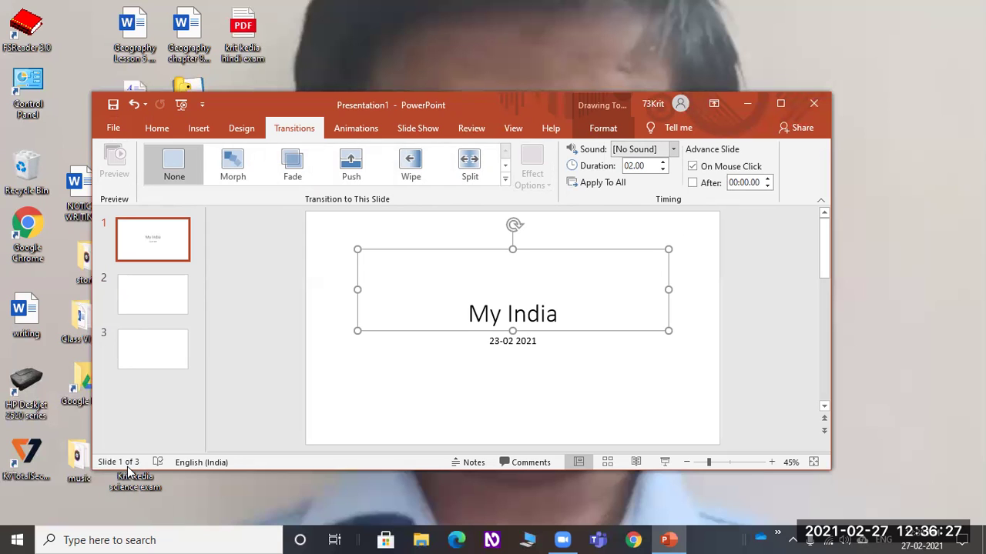
pyautogui.hotkey('alt', 'Down')
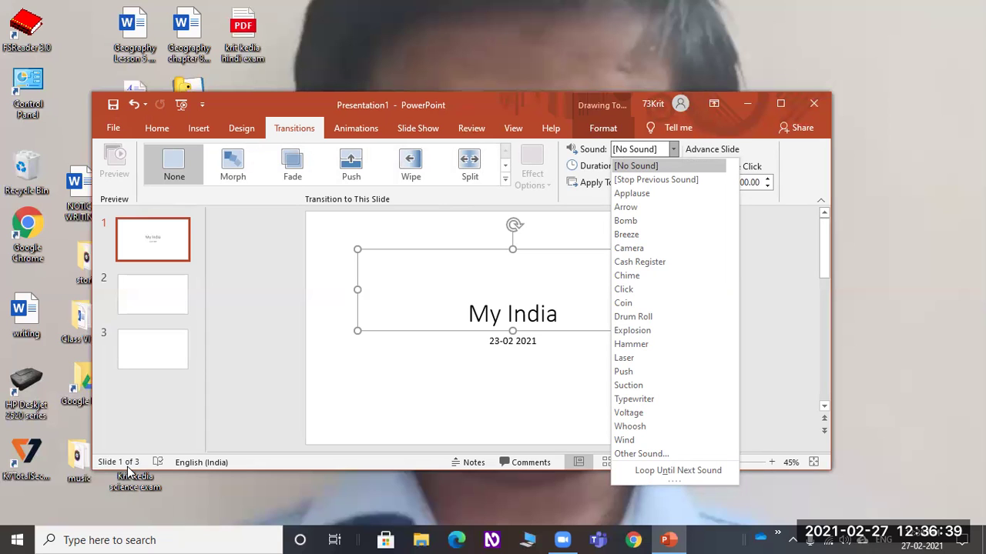
pyautogui.press('Down')
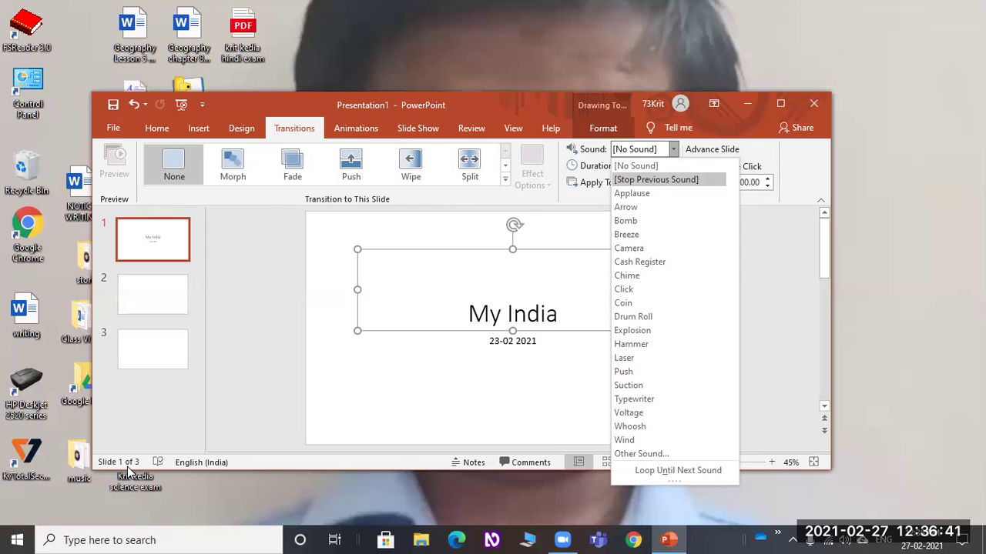
pyautogui.press('Down')
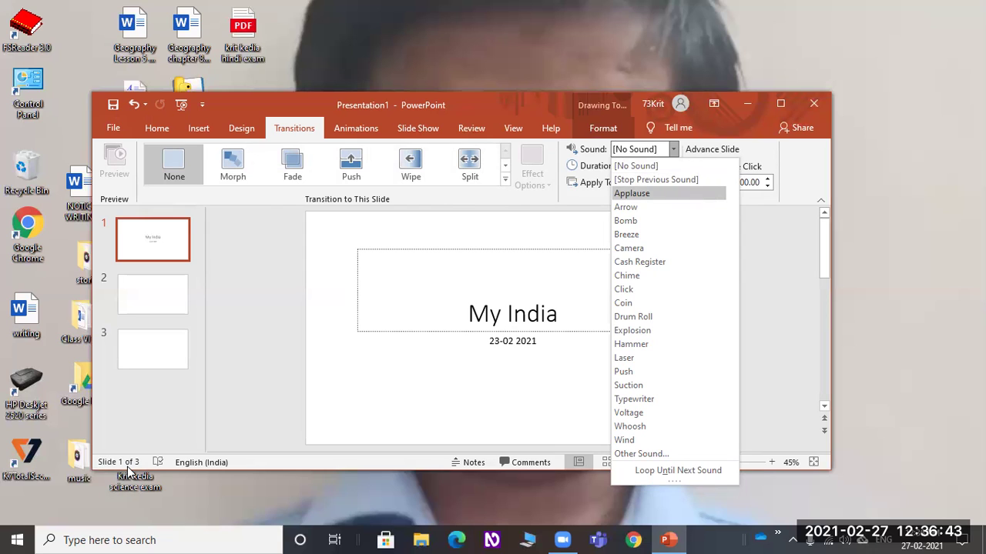
pyautogui.press('Down')
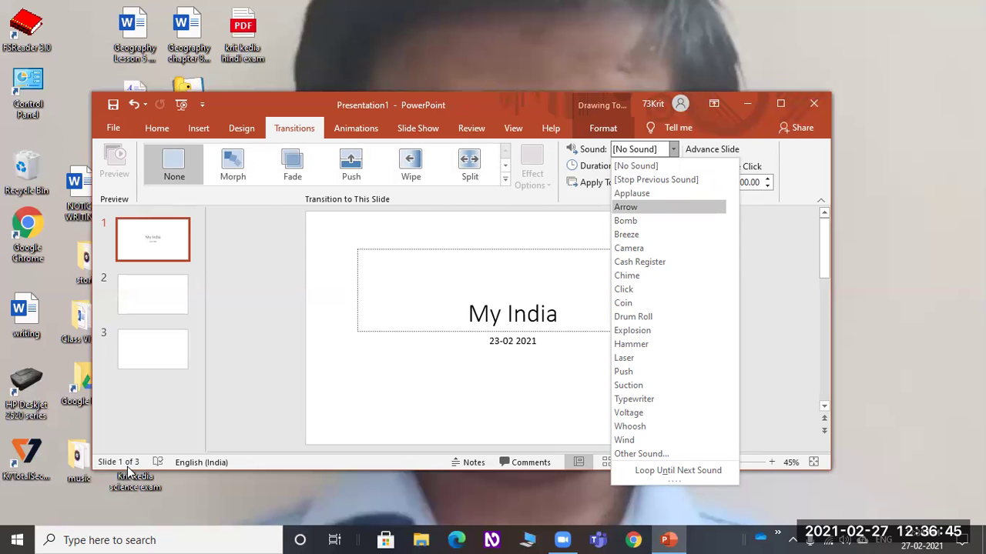
pyautogui.press('Down')
pyautogui.press('Down')
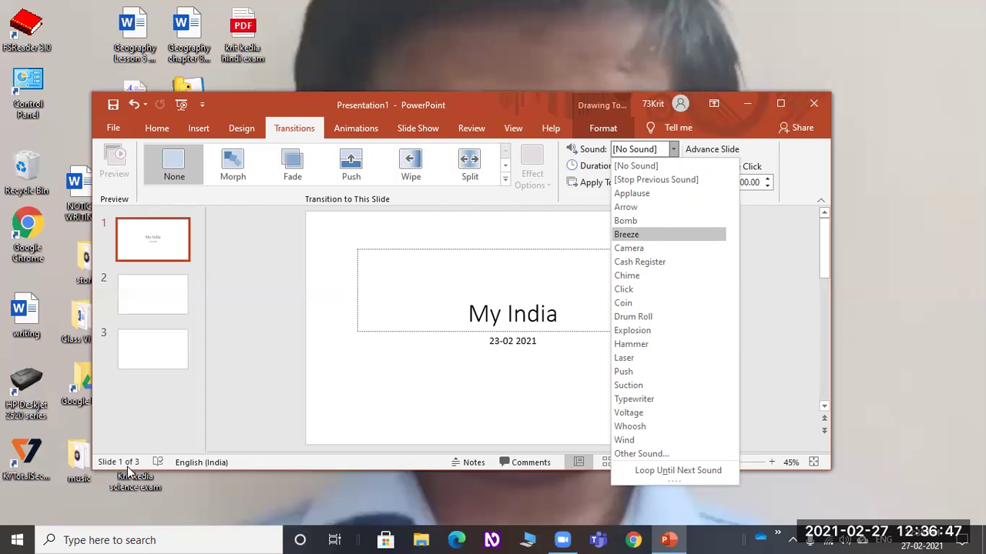
pyautogui.press('Down')
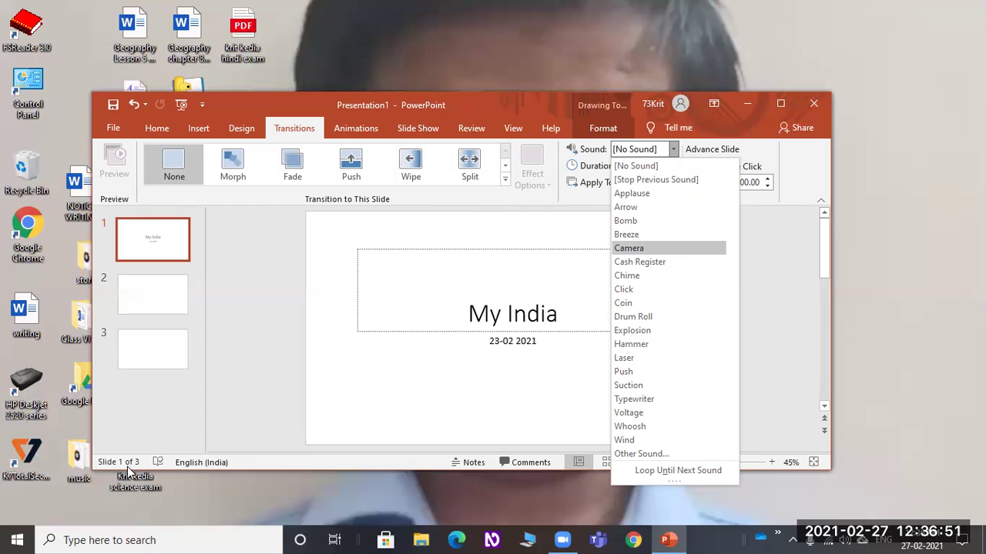
pyautogui.press('Up')
pyautogui.press('Up')
pyautogui.press('Up')
pyautogui.press('Up')
pyautogui.press('Up')
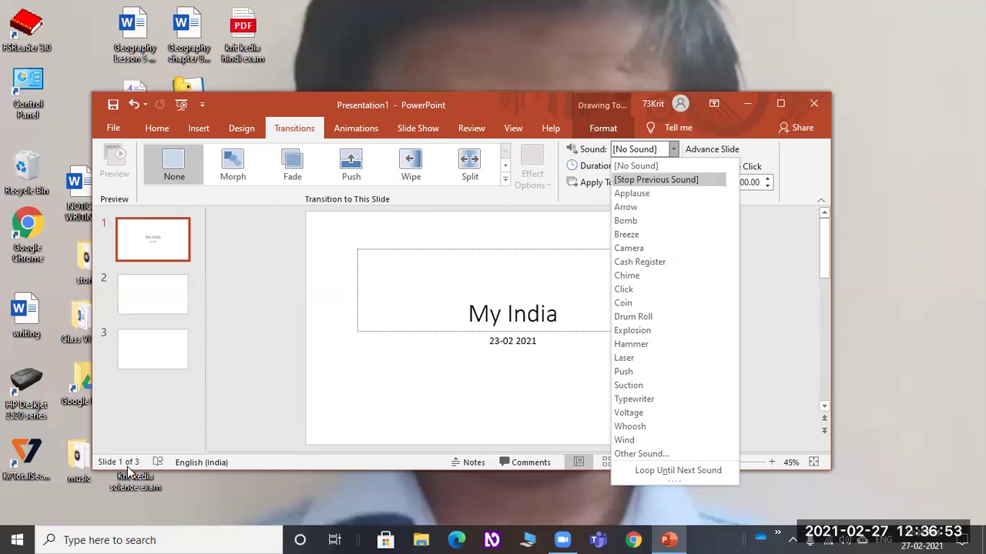
pyautogui.press('Up')
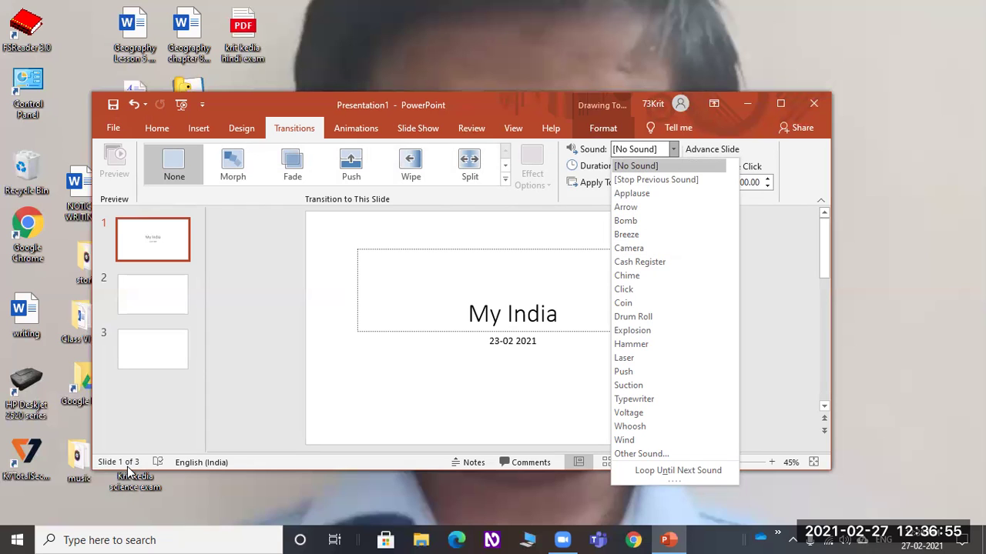
pyautogui.press('Up')
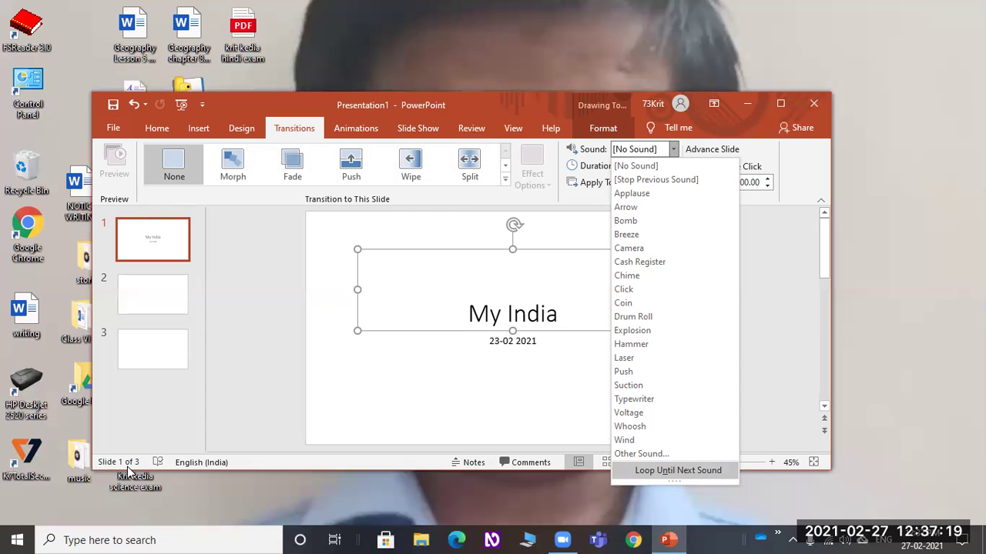
# Step: Set the transition sound of slide 1 to Applause
pyautogui.press('Down')
pyautogui.press('Down')
pyautogui.press('Down')
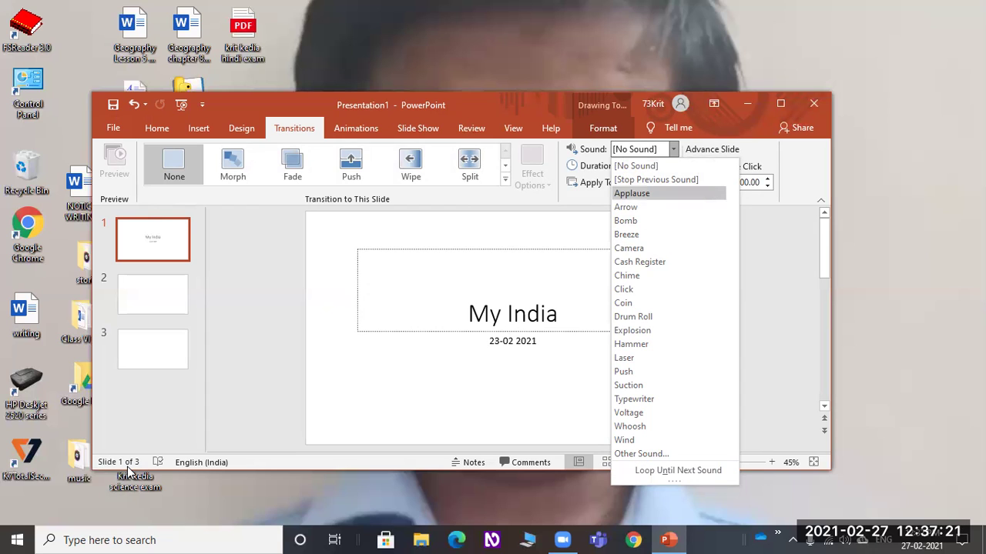
pyautogui.press('Up')
pyautogui.press('Down')
pyautogui.press('Down')
pyautogui.press('Down')
pyautogui.press('Up')
pyautogui.press('Up')
pyautogui.press('Return')
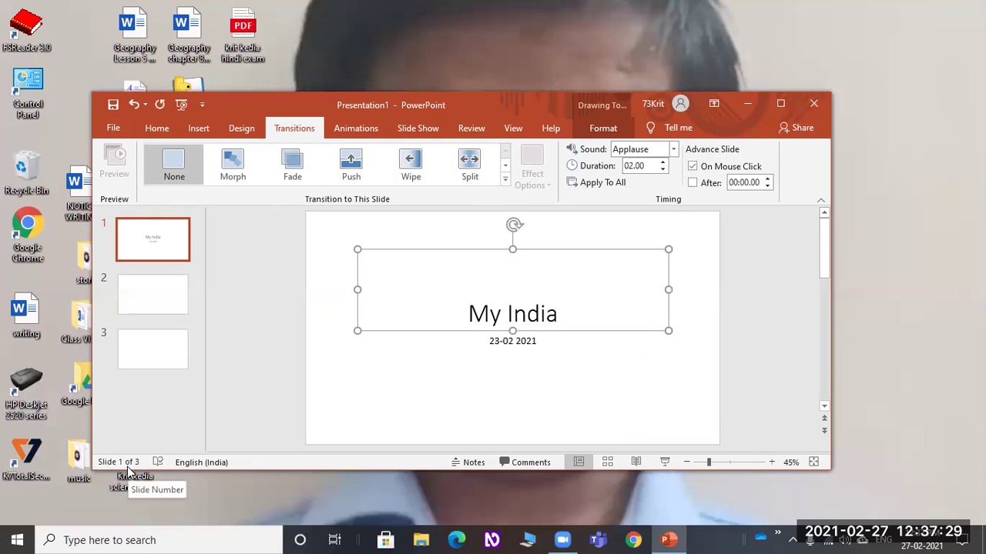